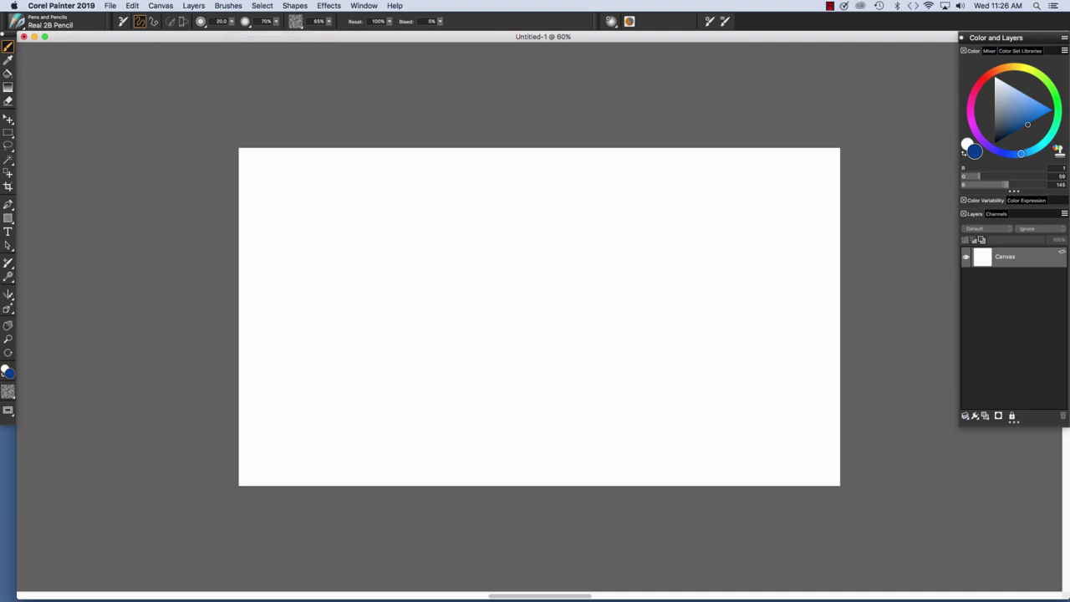
left_click(364, 5)
mouse_move(376, 65)
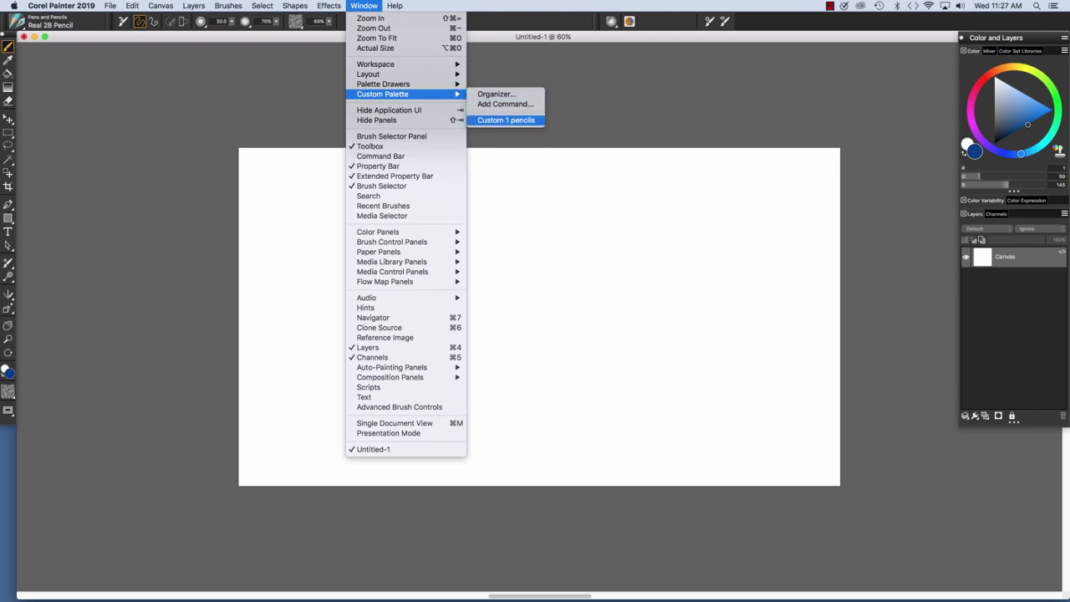
key("Return")
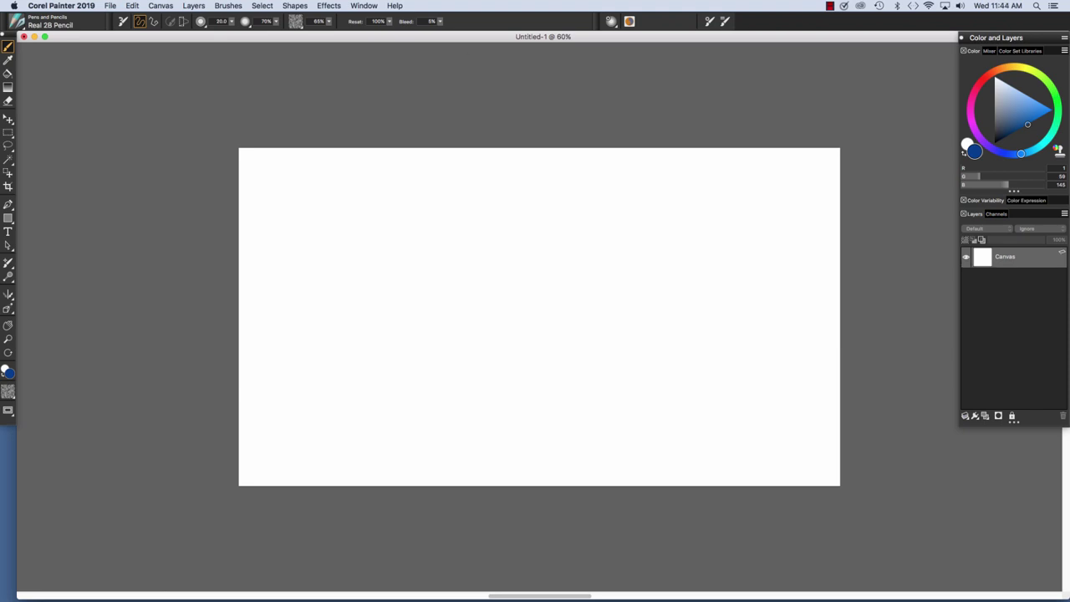
left_click(364, 5)
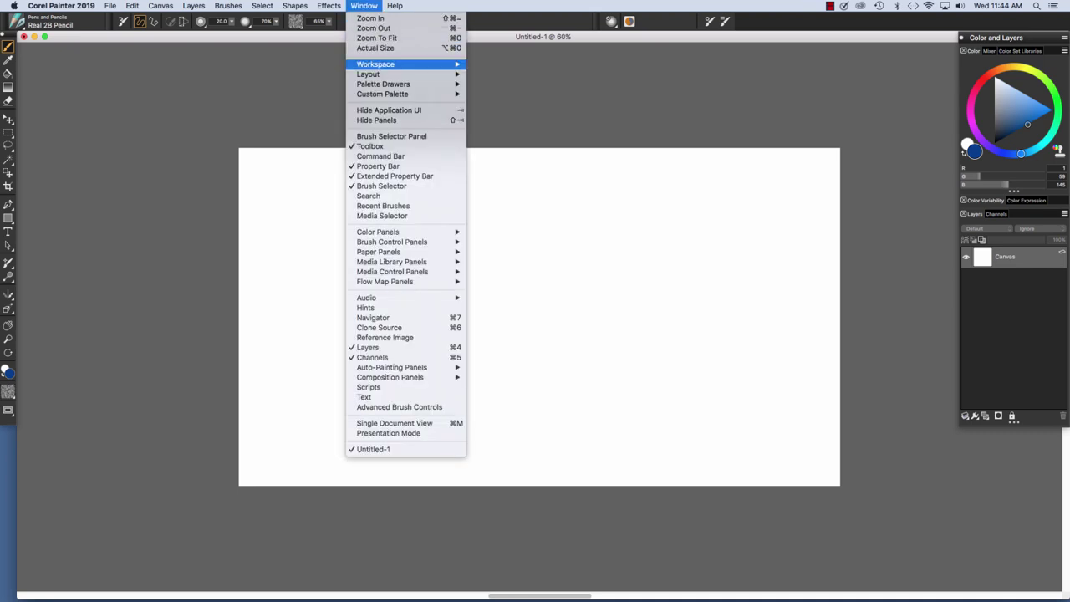
mouse_move(376, 73)
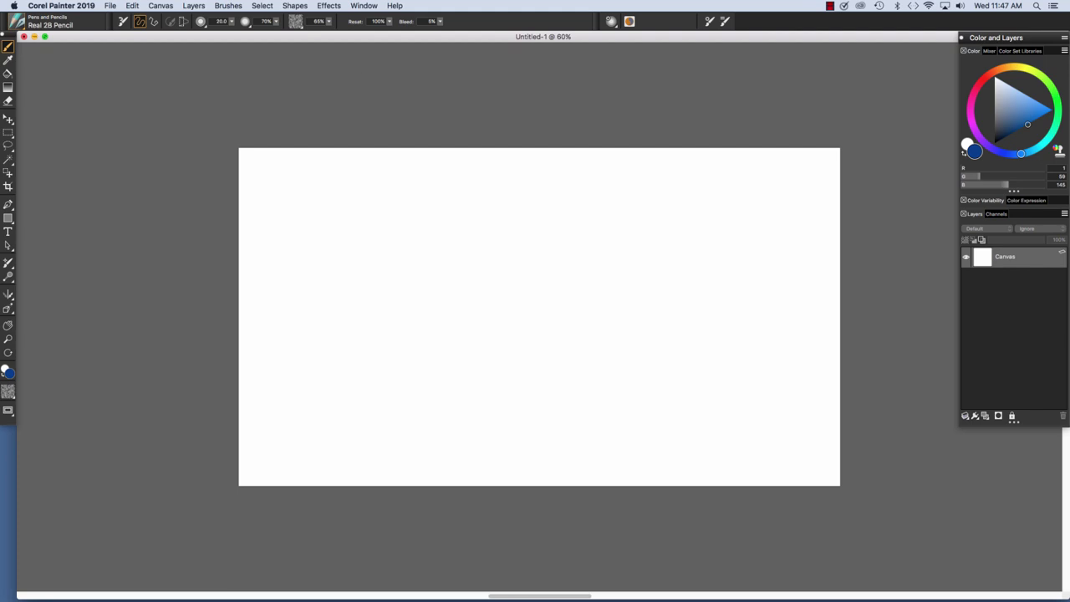
key("super+b")
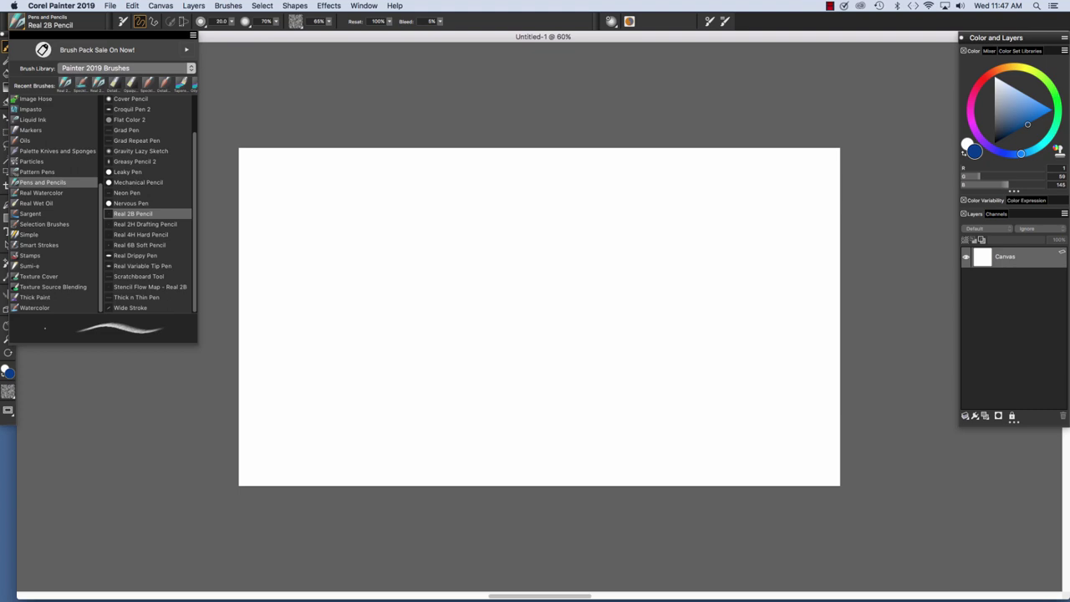
key("Escape")
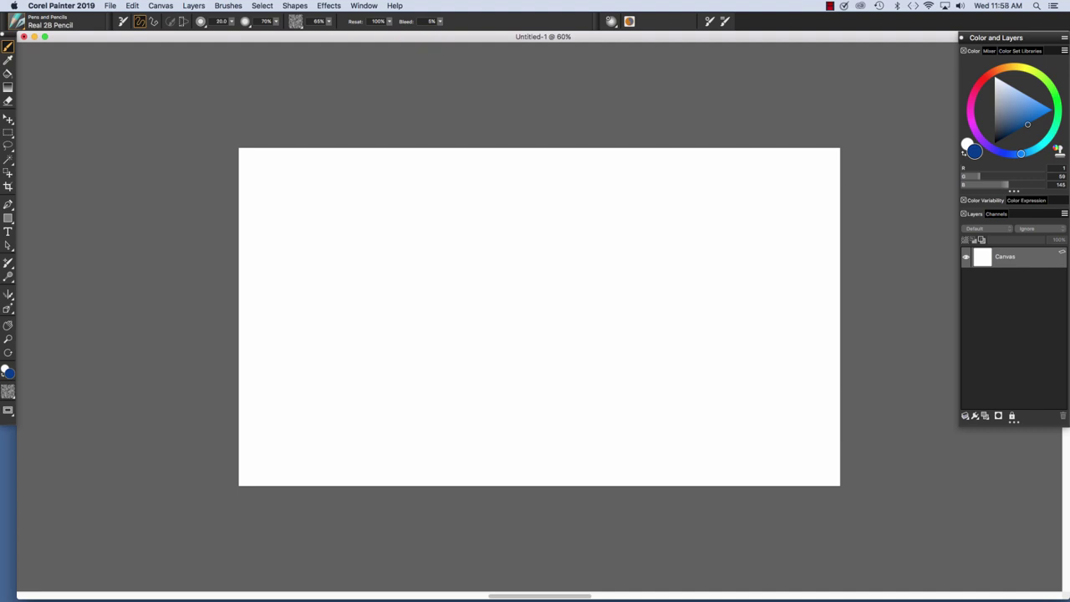
Show the Real Watercolor brush control panel and the Flow Maps panel.
left_click(364, 5)
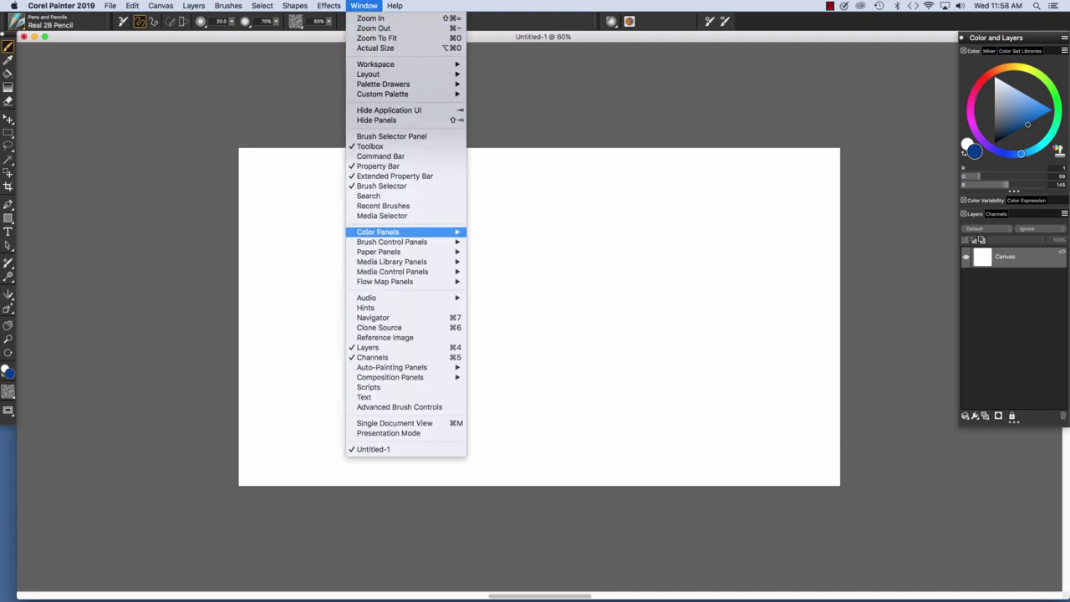
mouse_move(402, 242)
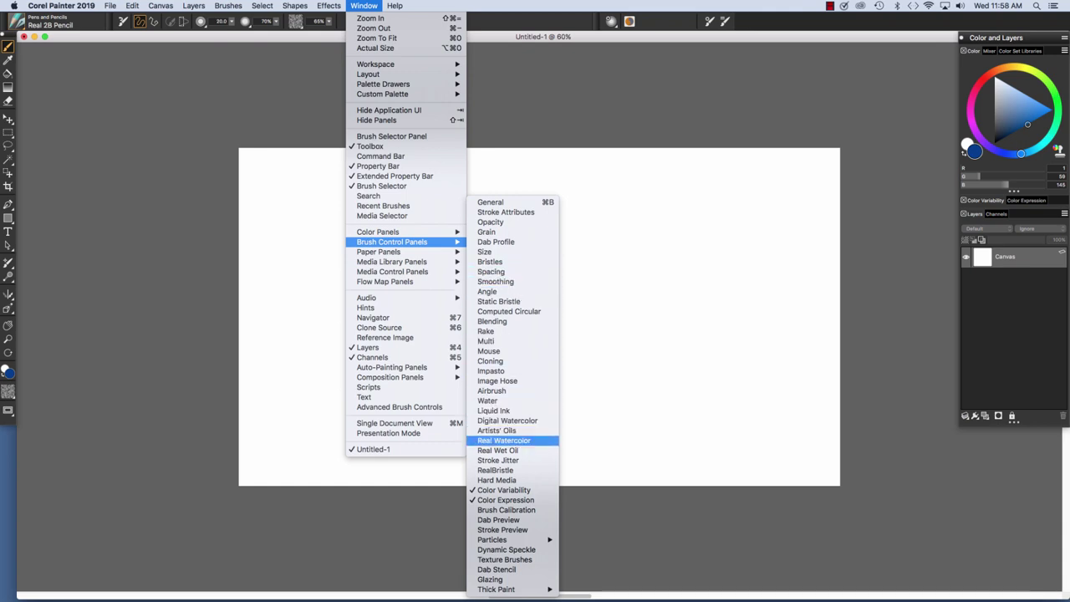
left_click(503, 440)
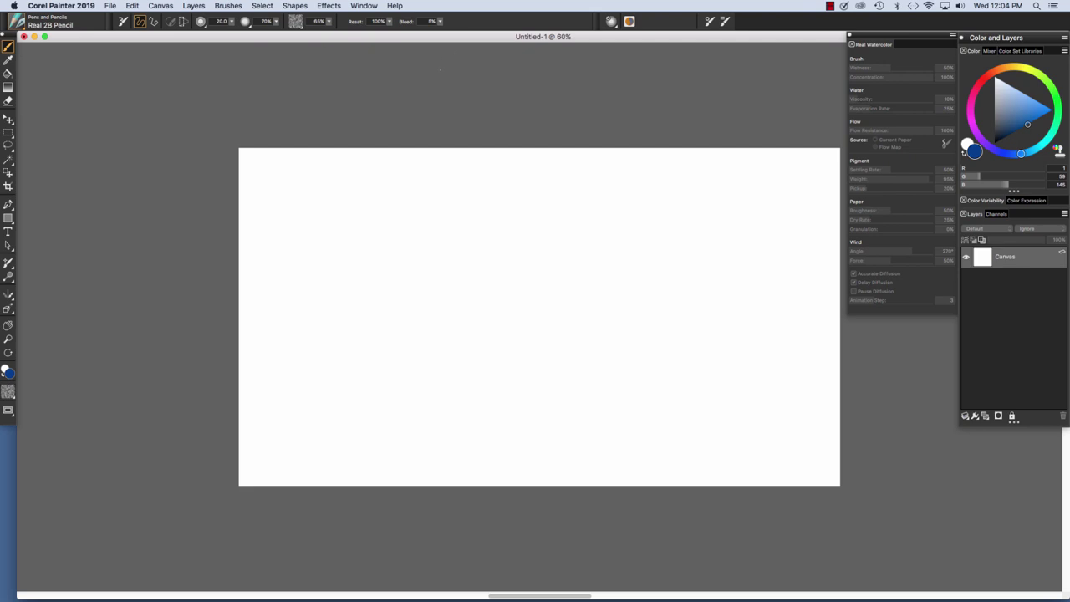
left_click(364, 6)
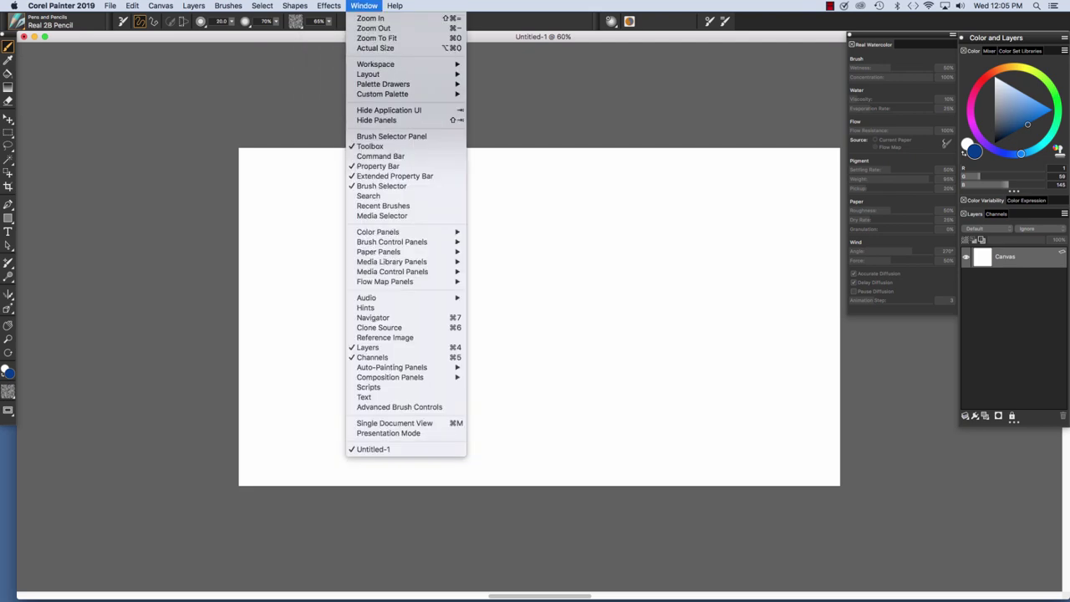
left_click(364, 6)
left_click(363, 6)
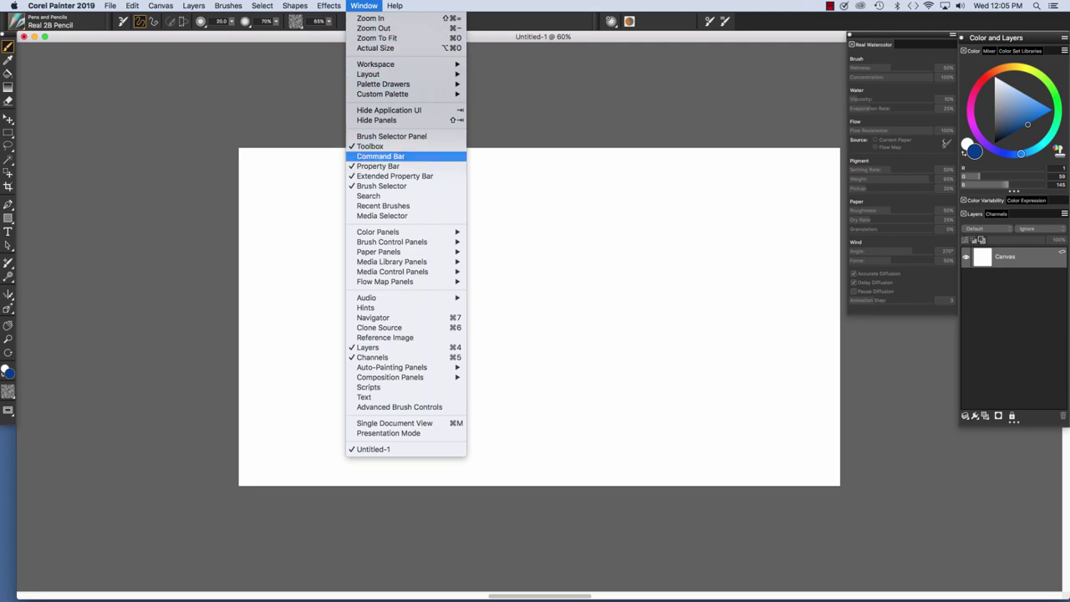
mouse_move(401, 282)
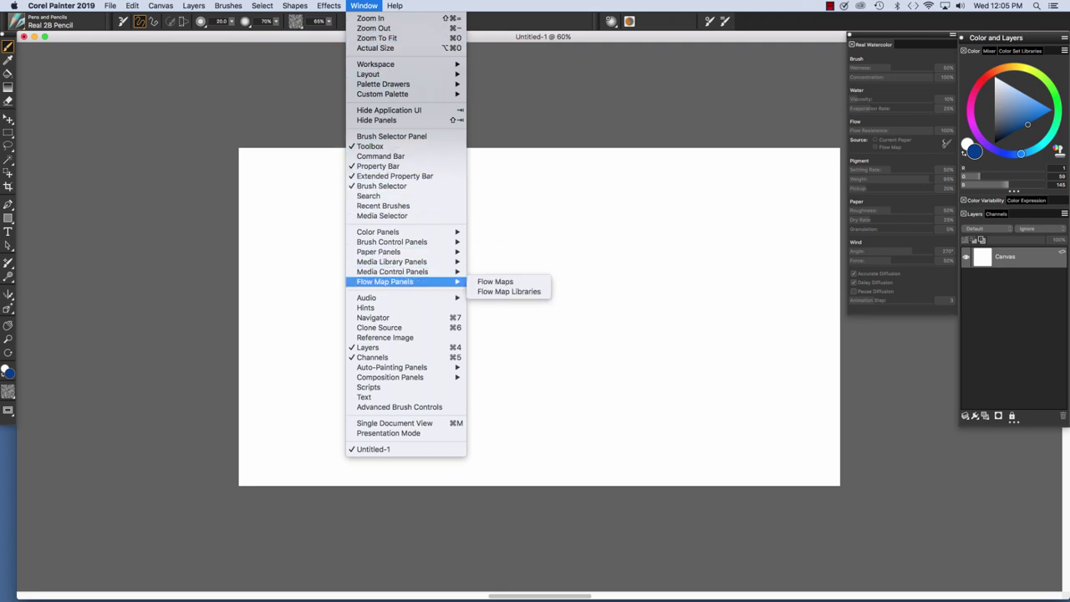
left_click(495, 282)
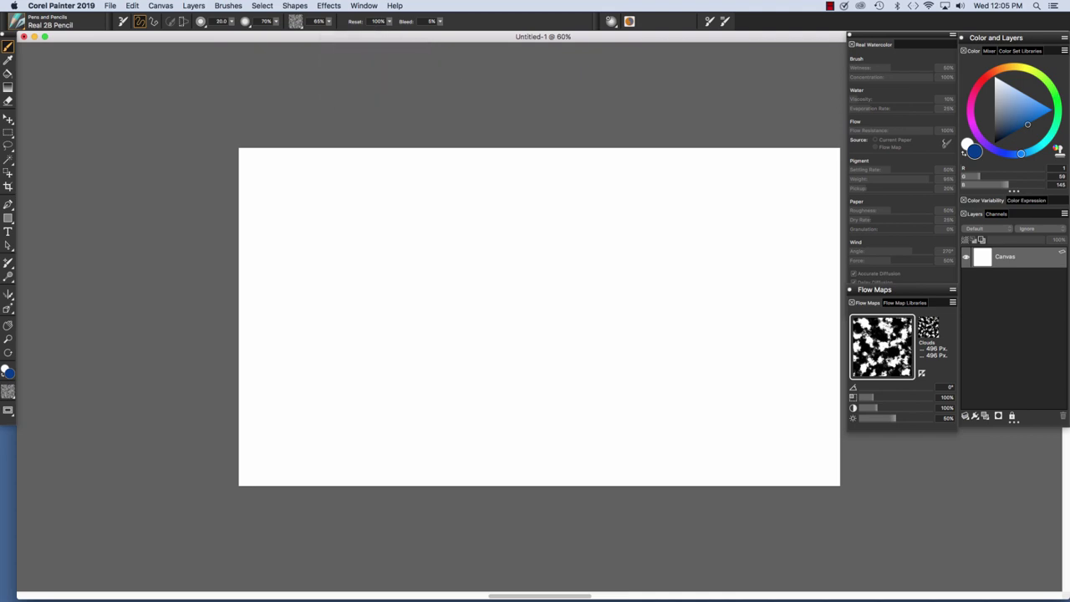
Show the Dab Profile and General brush control panels in the workspace.
left_click(363, 6)
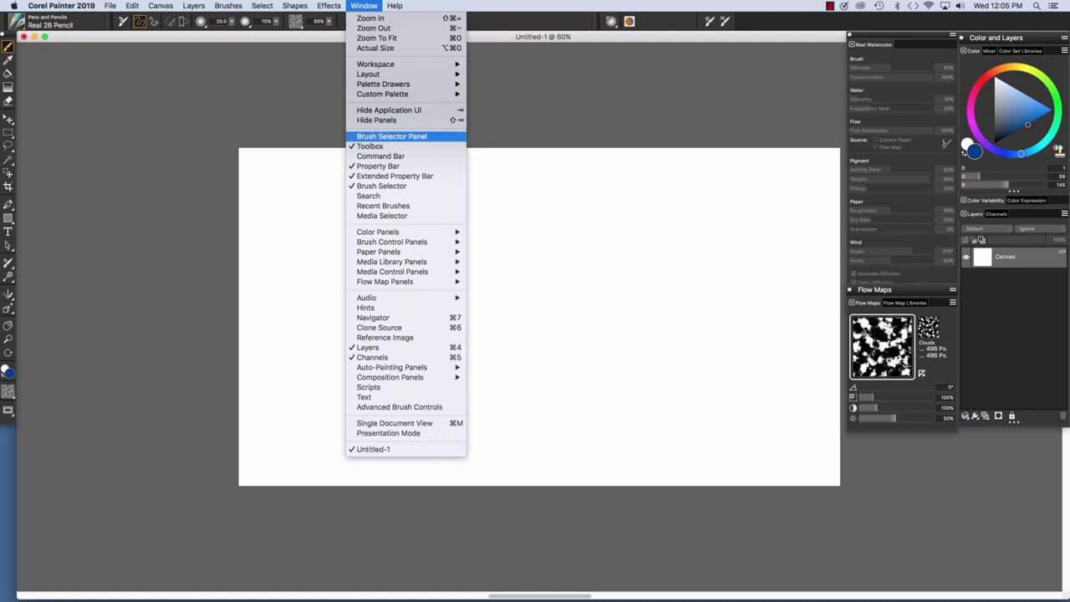
mouse_move(391, 241)
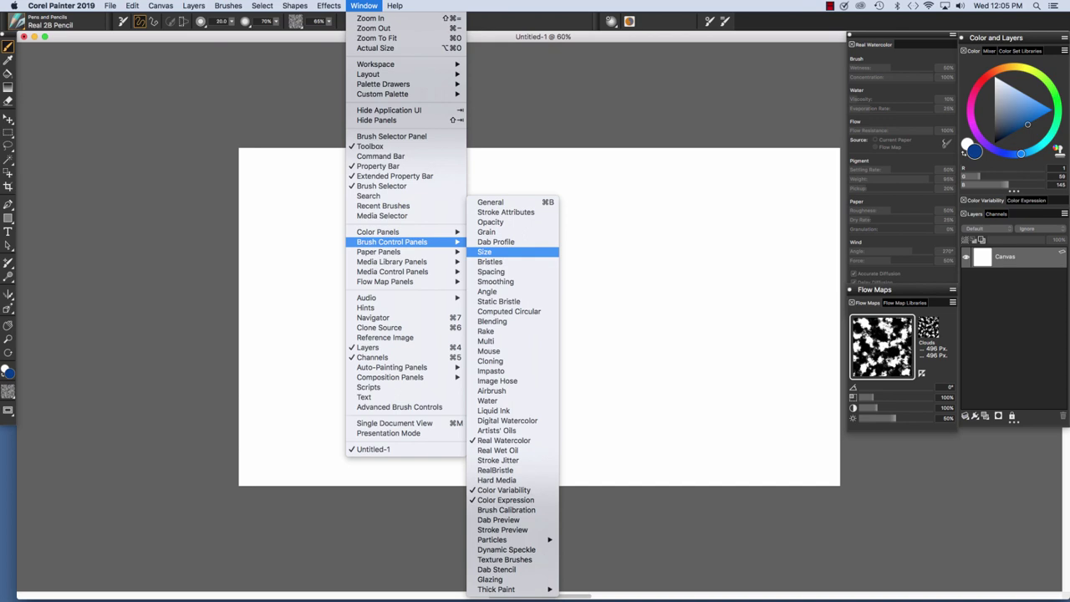
left_click(493, 242)
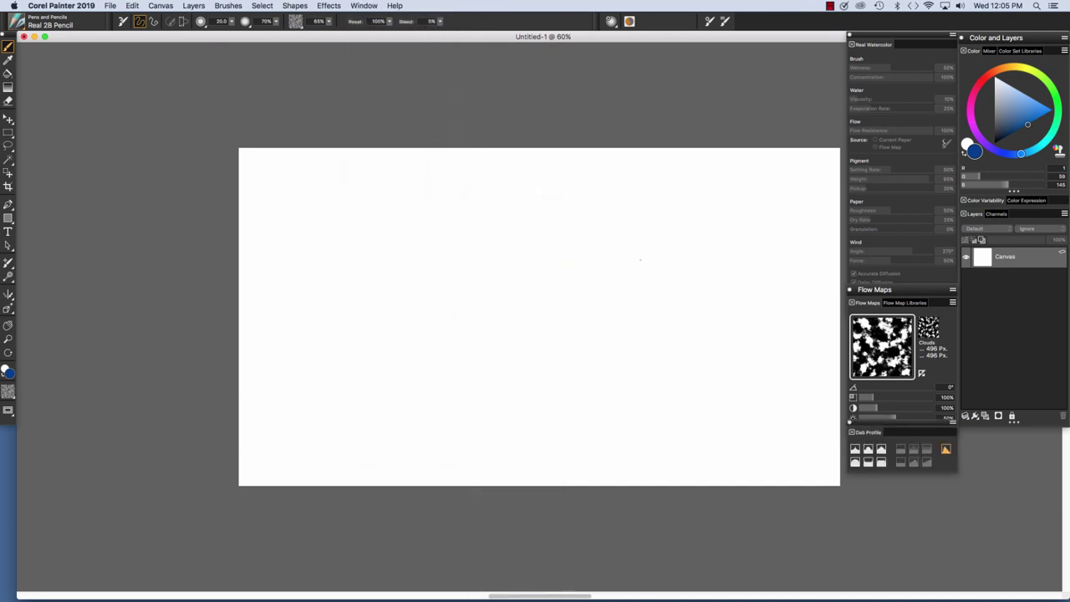
left_click(363, 5)
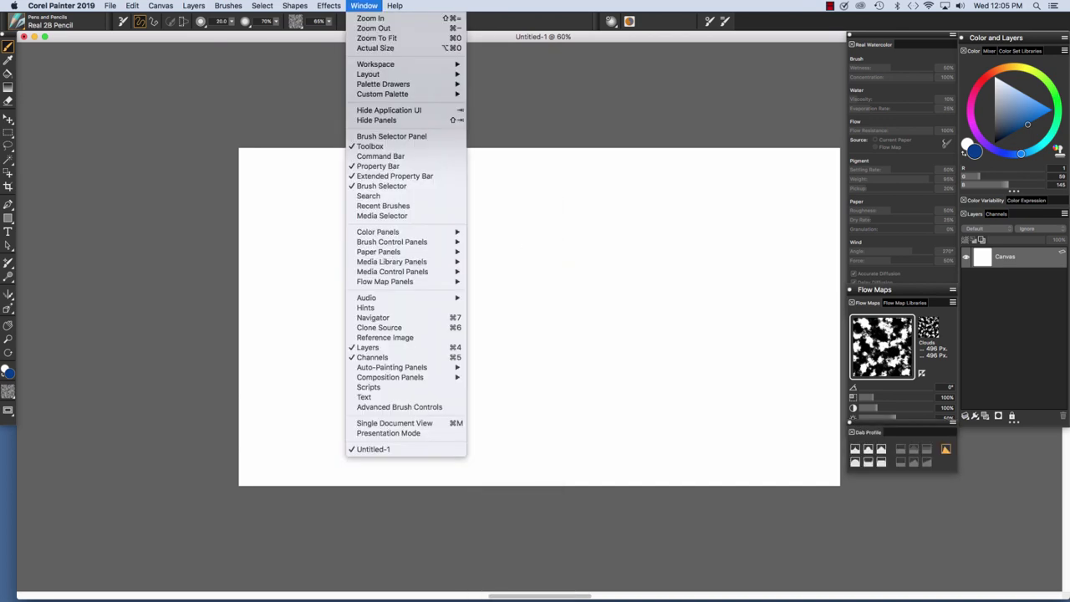
mouse_move(393, 242)
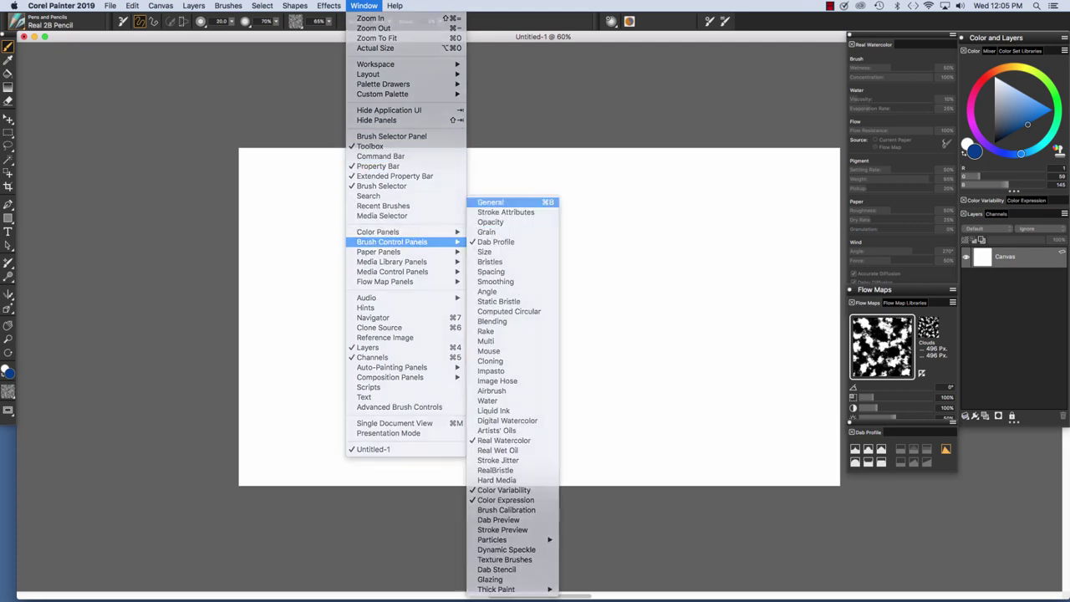
left_click(490, 201)
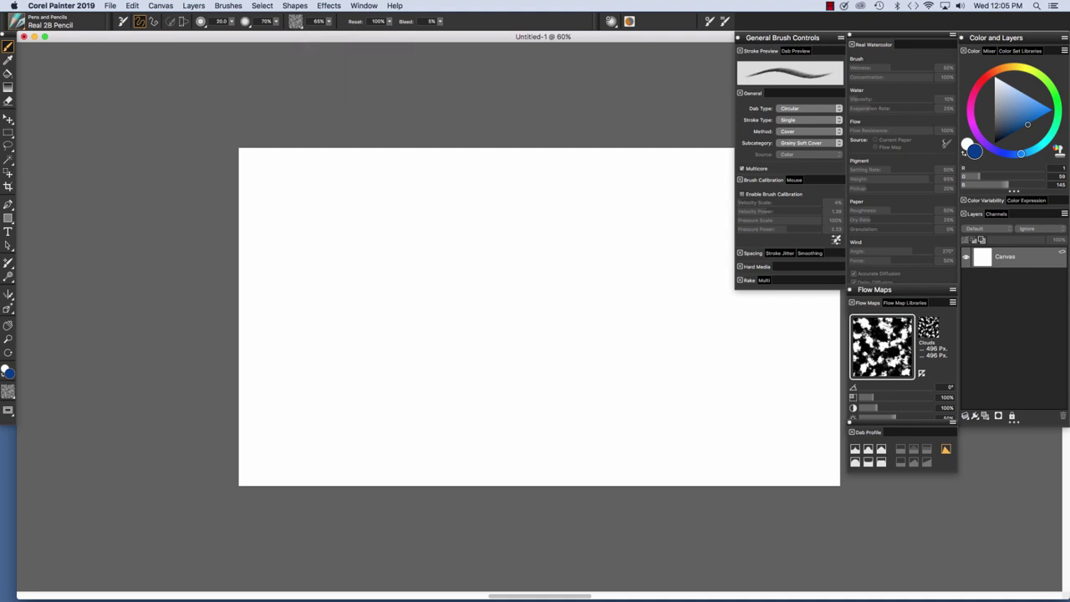
Save the current panel arrangement as a new palette layout named Custom 2 RWC.
left_click(364, 5)
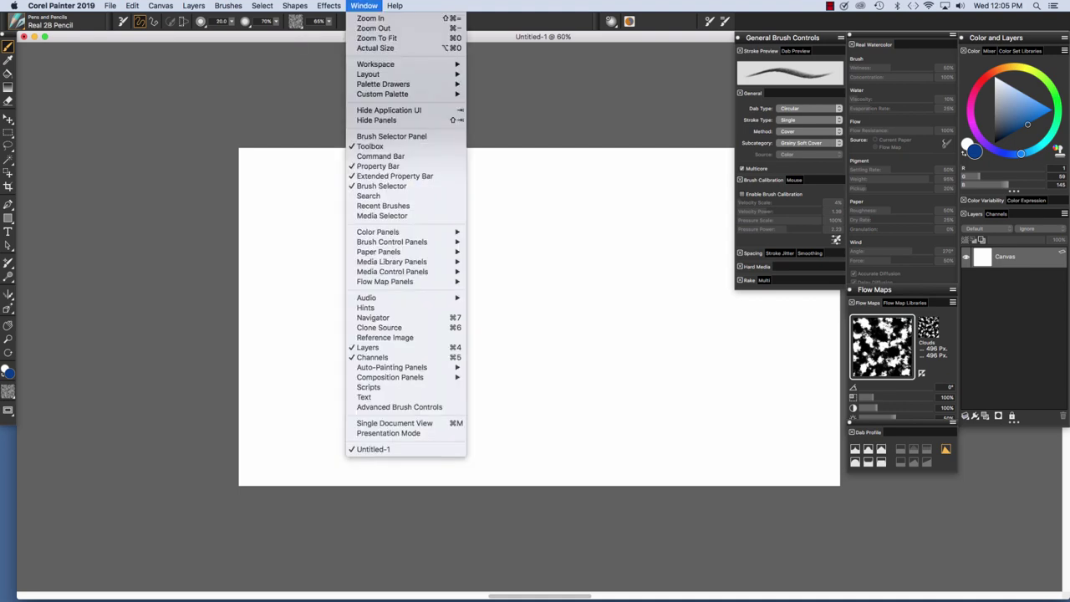
mouse_move(368, 74)
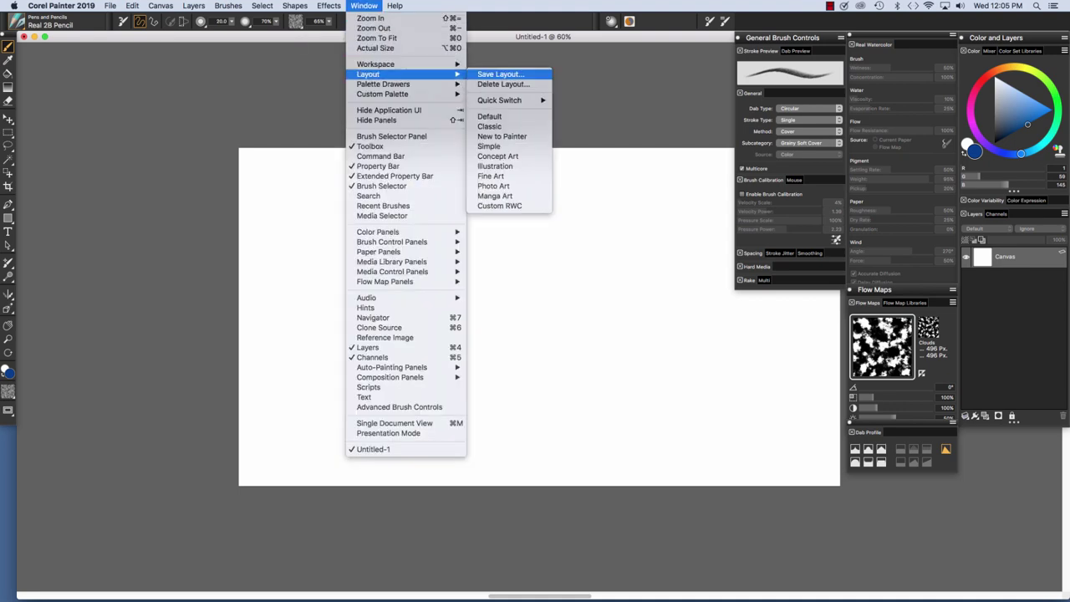
left_click(500, 74)
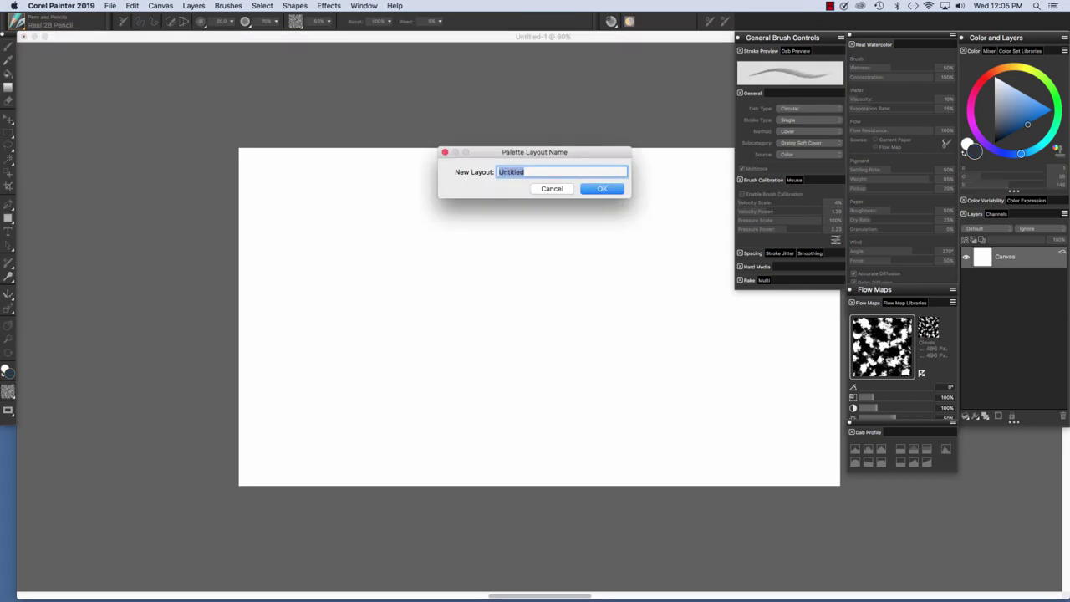
type("Custom 2 RWC")
key("Return")
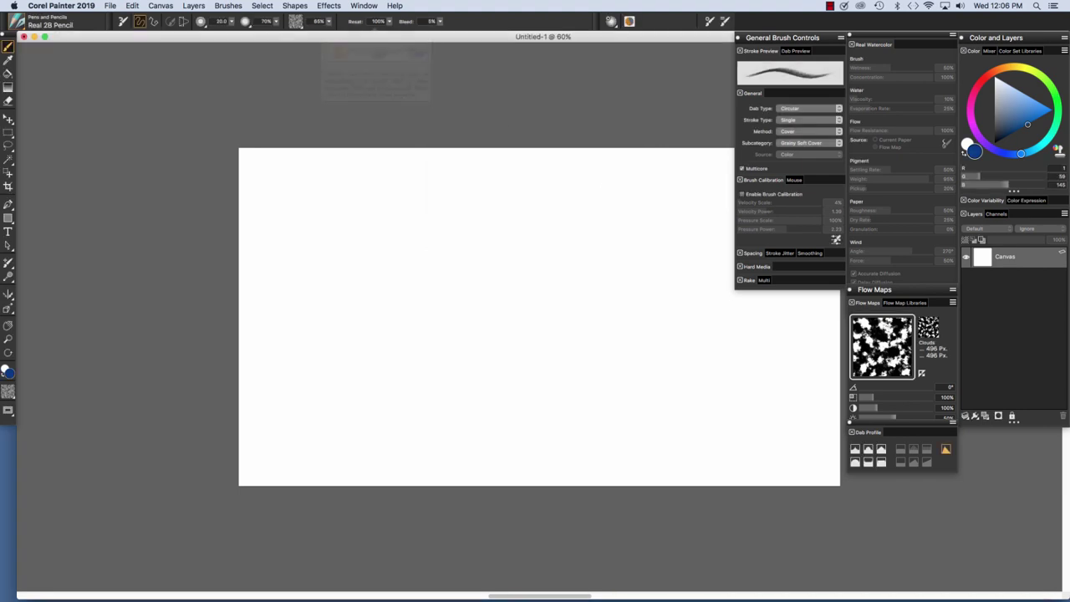
left_click(364, 5)
mouse_move(385, 74)
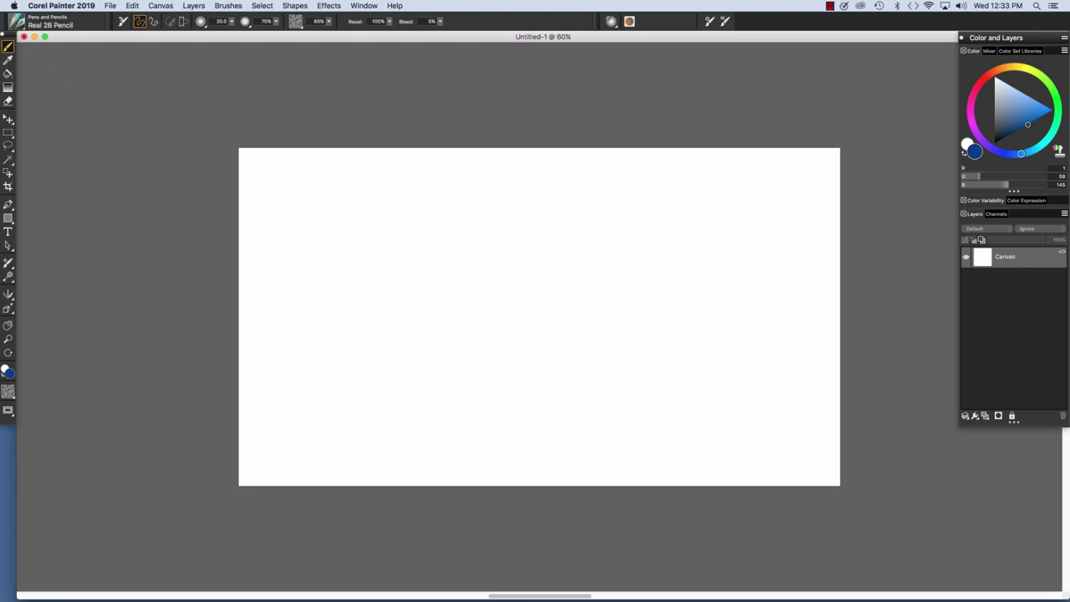
Create a custom palette from the Real 2B Pencil variant and add the Real 6B Soft Pencil beside it.
key("super+b")
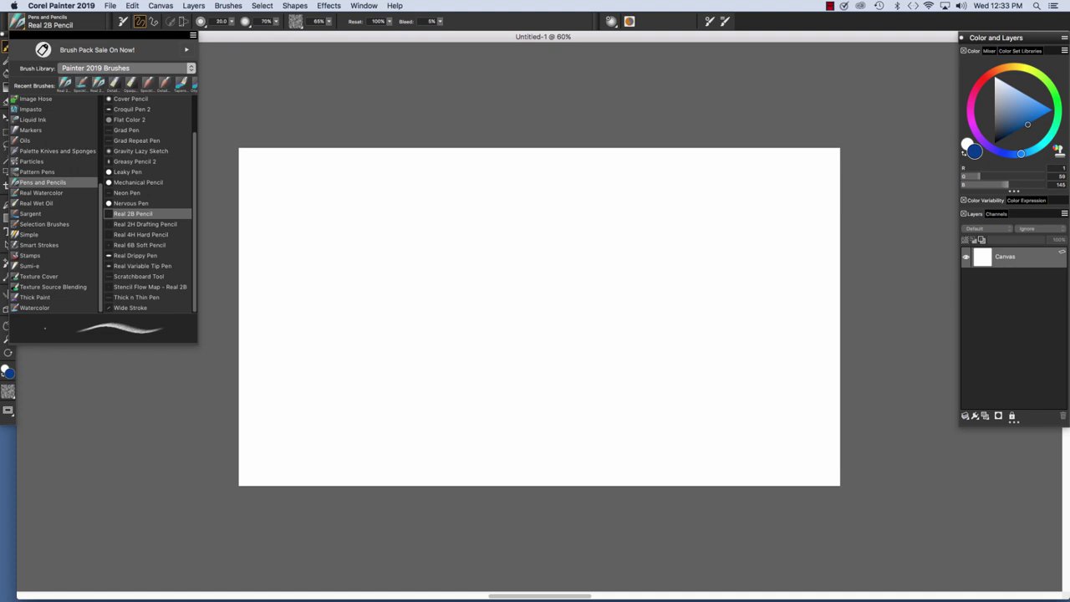
mouse_move(133, 214)
left_mouse_down()
mouse_move(220, 359)
mouse_move(199, 393)
left_mouse_up()
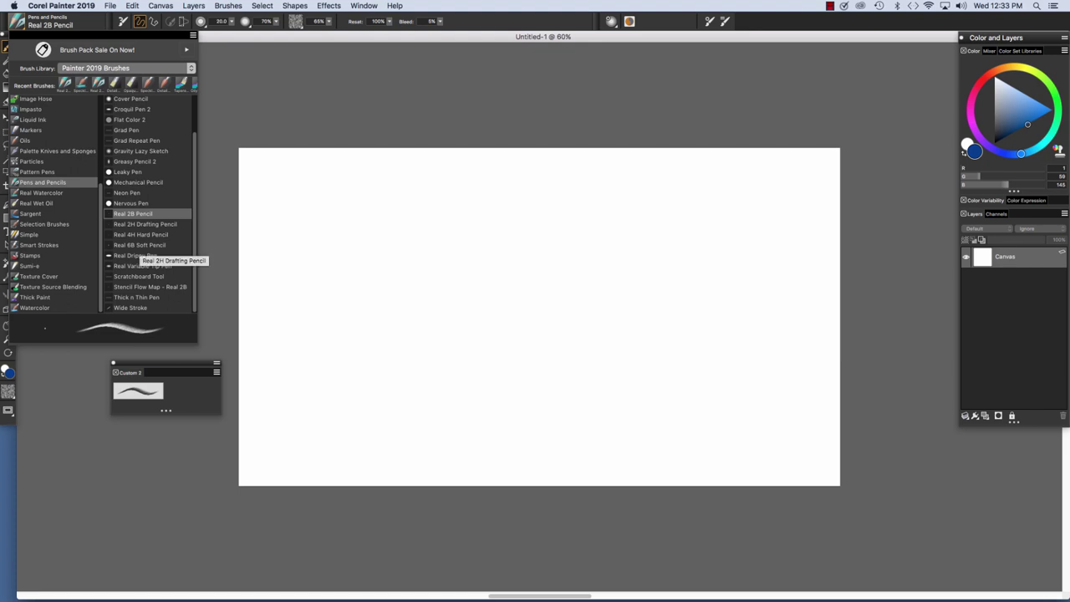
left_click(139, 245)
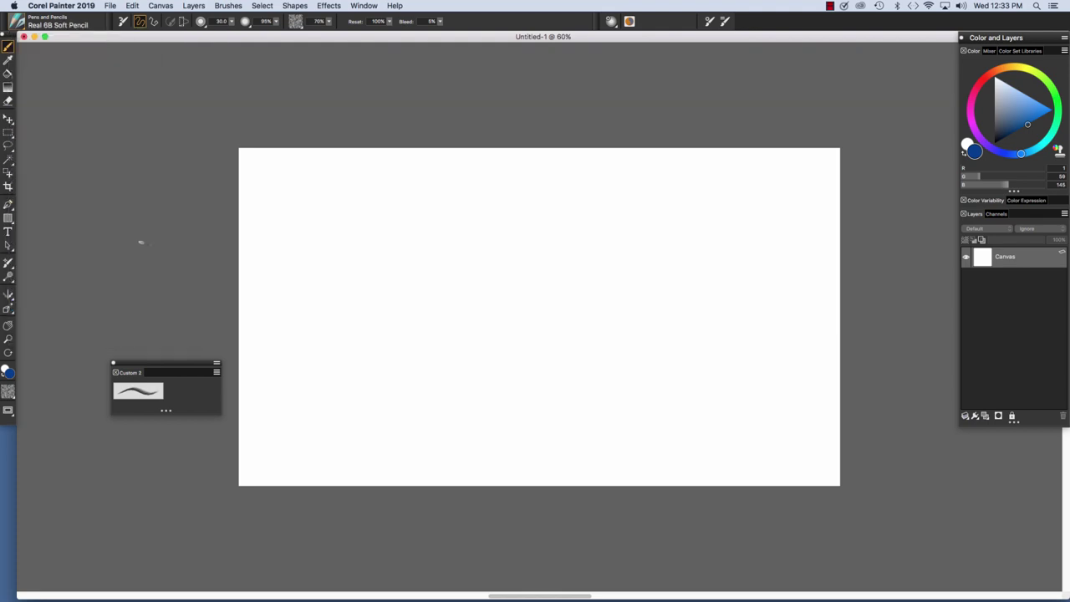
key("super+b")
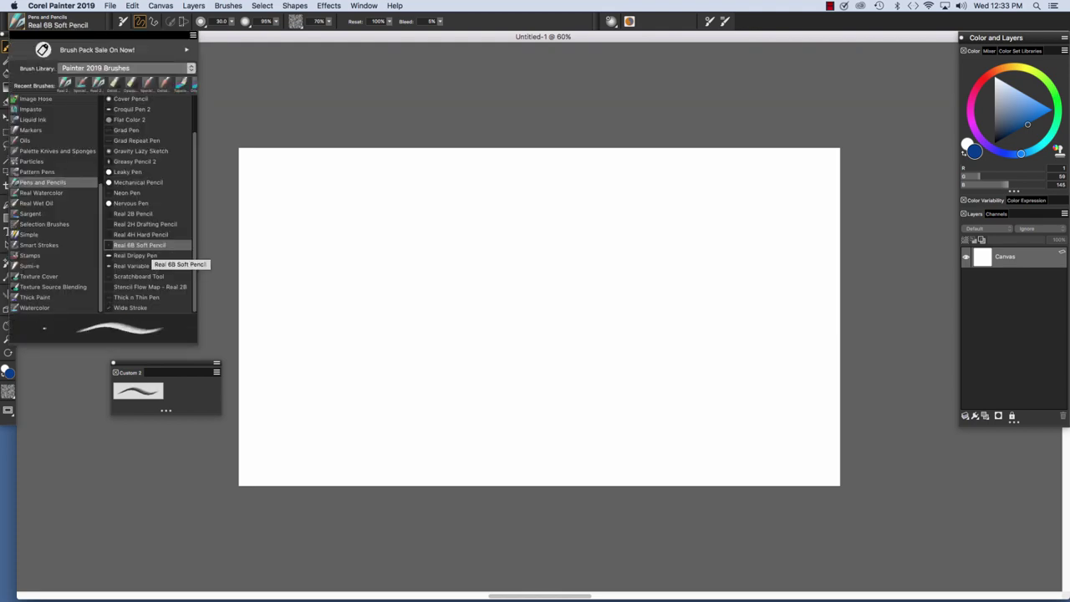
mouse_move(148, 247)
left_mouse_down()
mouse_move(241, 299)
mouse_move(258, 393)
left_mouse_up()
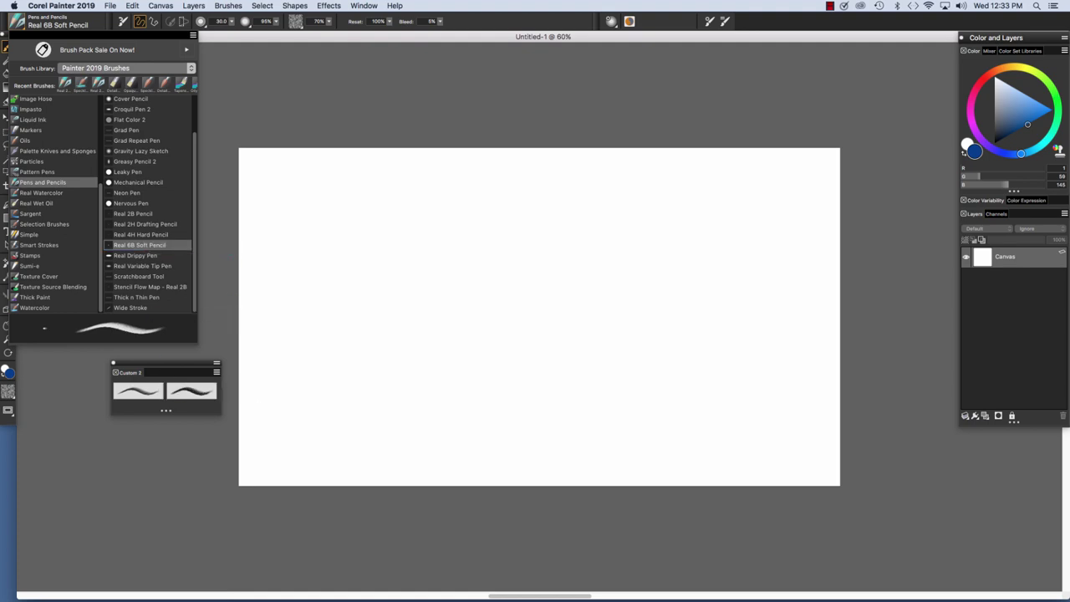
Enlarge the custom palette and add the mottled grey-and-white paper texture below the two pencil variants.
left_click_drag(166, 416, 165, 466)
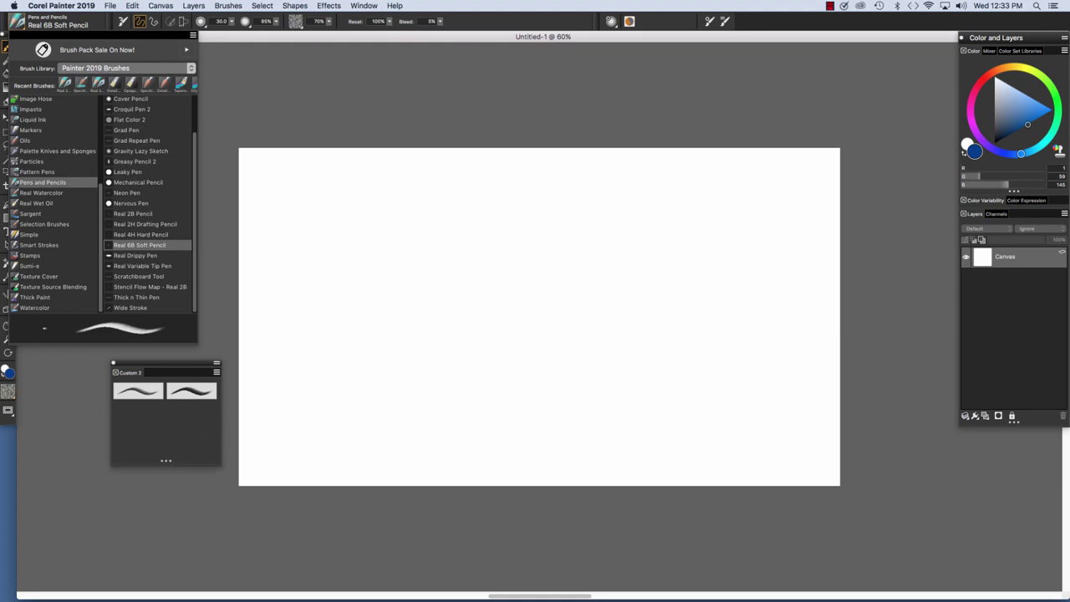
left_click(8, 391)
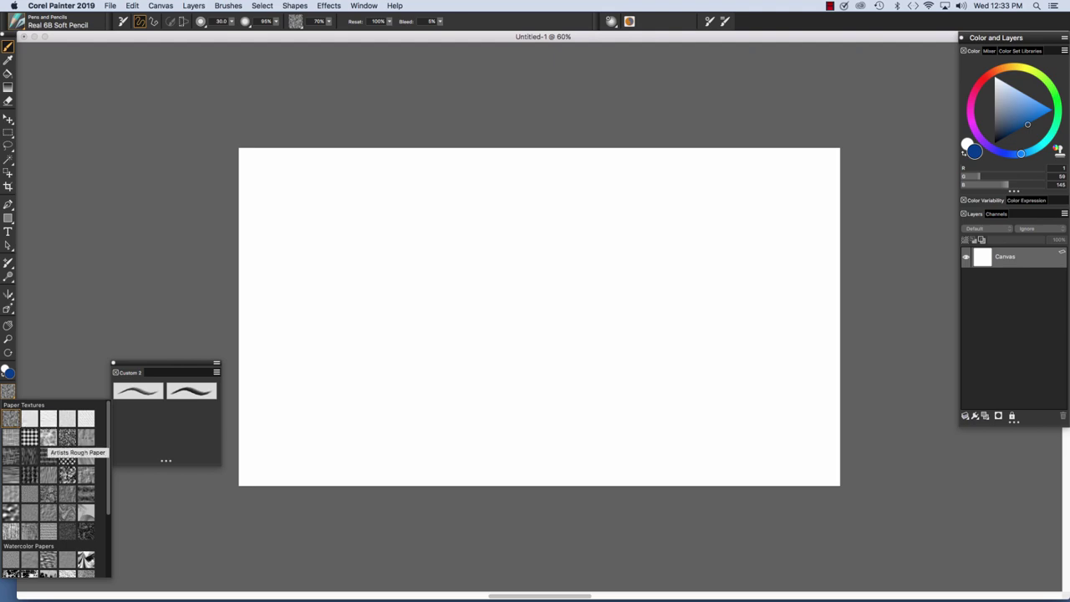
left_click(48, 436)
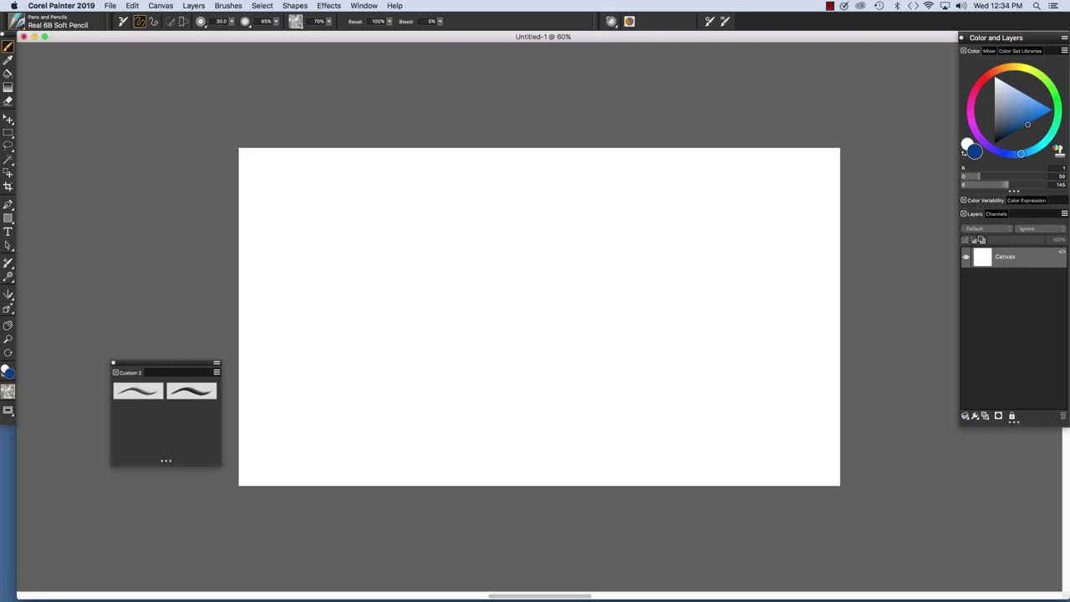
left_click_drag(7, 390, 136, 425)
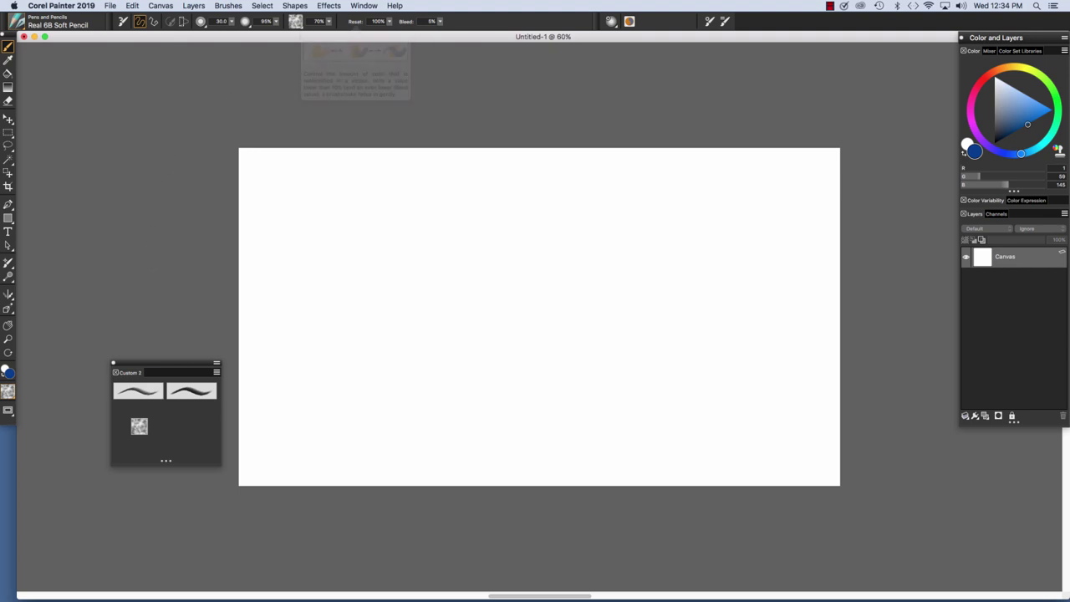
Rename the Custom 2 palette as Custom 2 Pencils and move it up beside the canvas's upper-left corner.
left_click(364, 5)
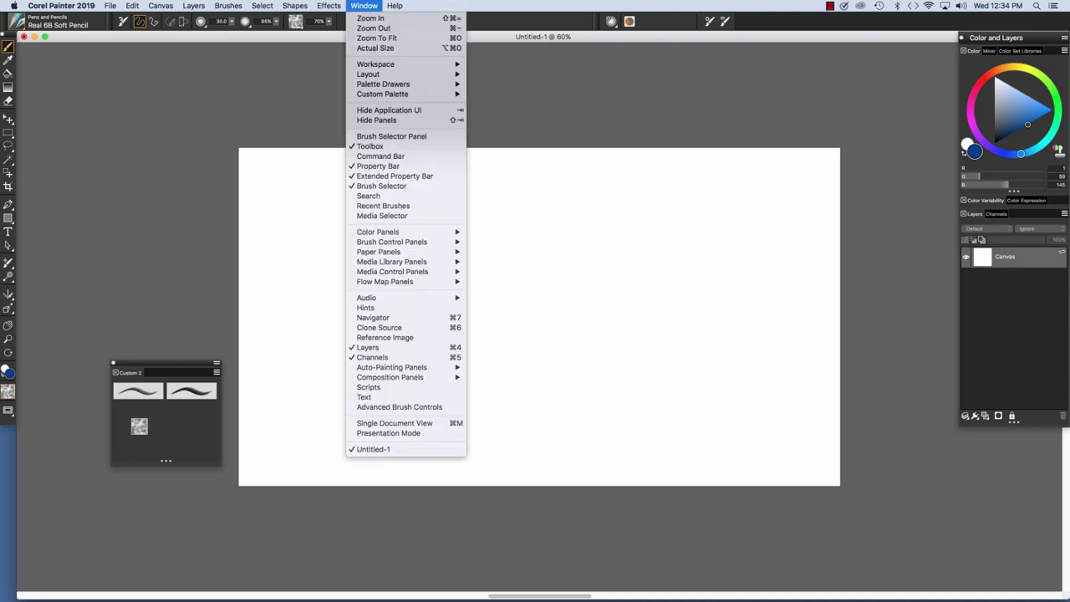
mouse_move(383, 94)
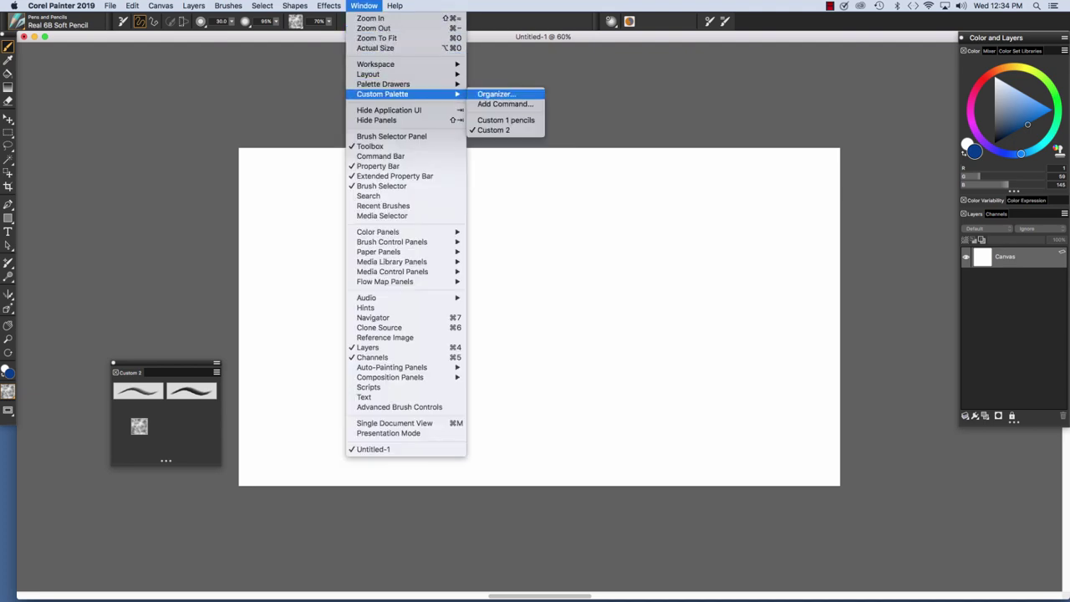
left_click(495, 94)
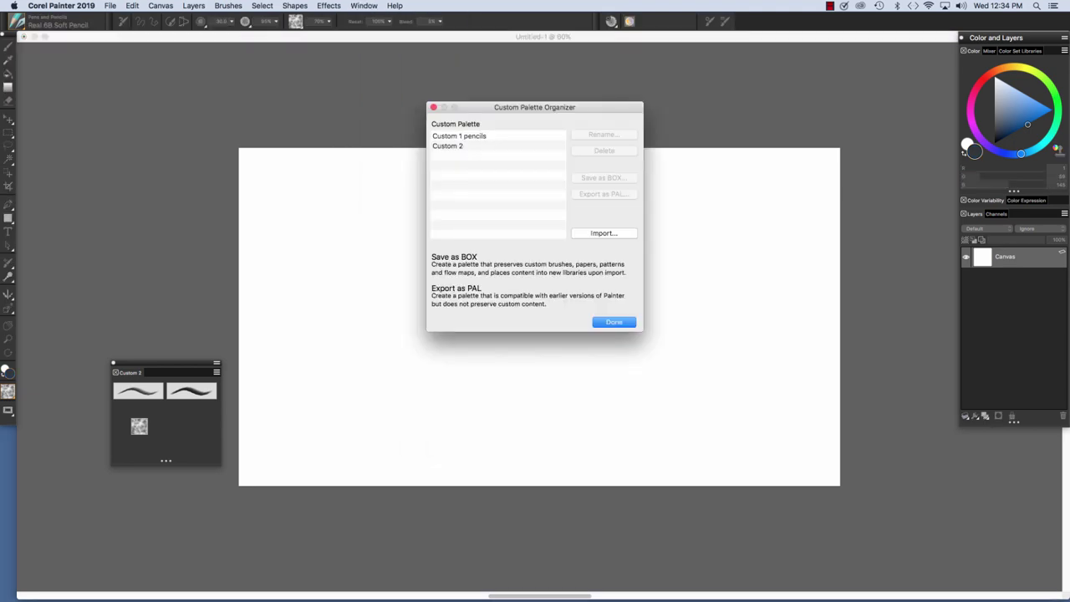
left_click(447, 145)
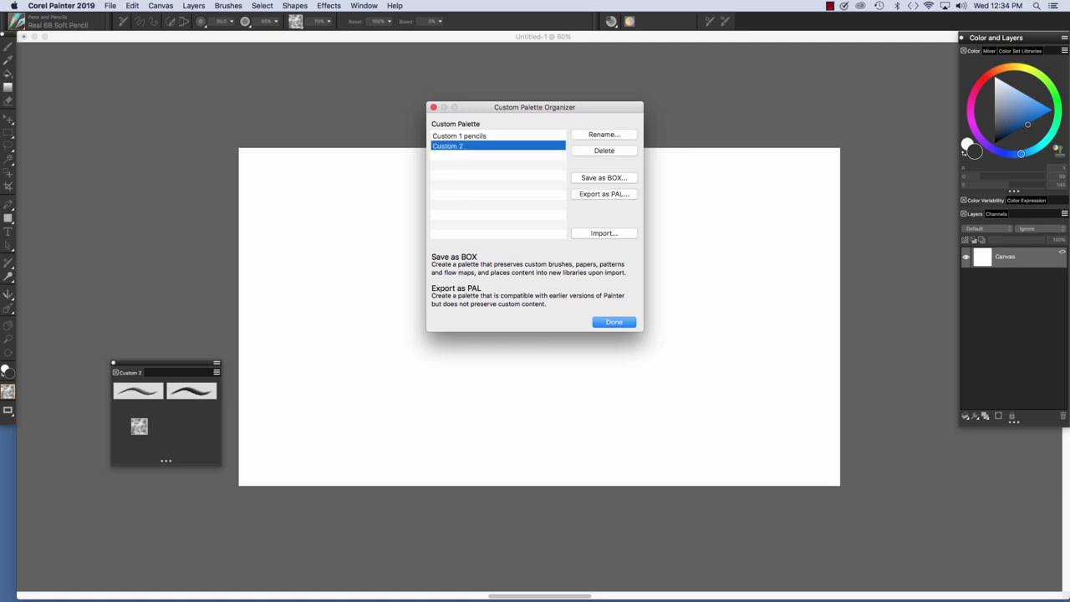
left_click(604, 134)
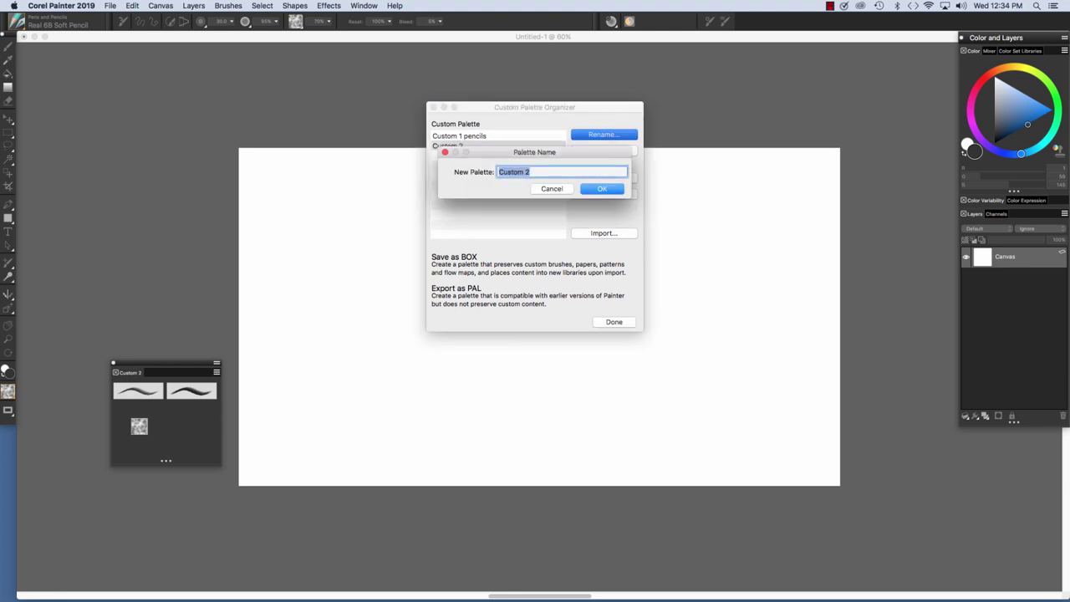
left_click(531, 172)
type("Pencils")
key("Return")
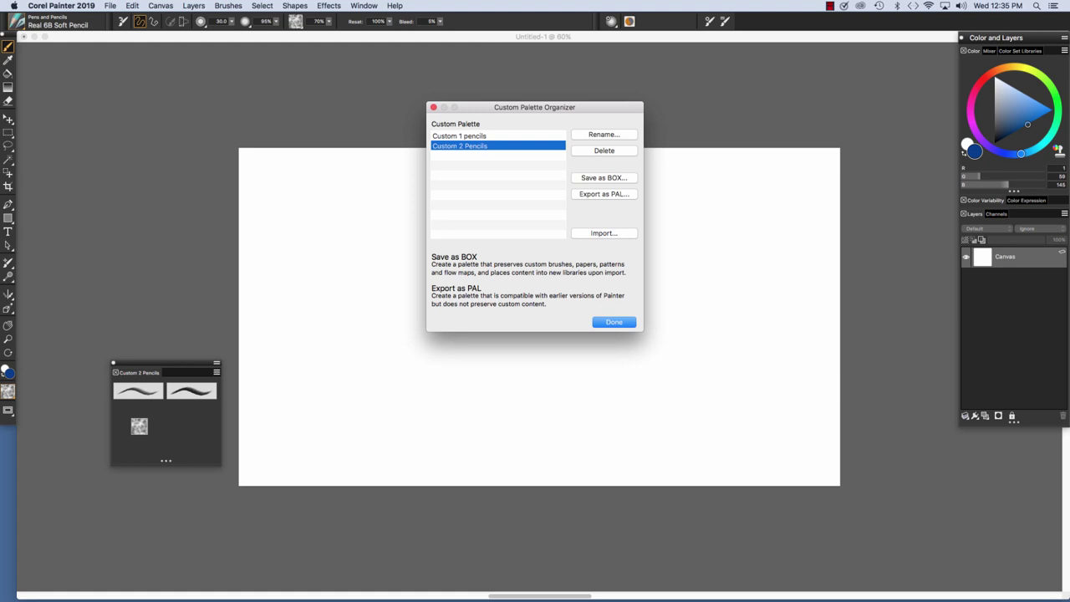
left_click(615, 322)
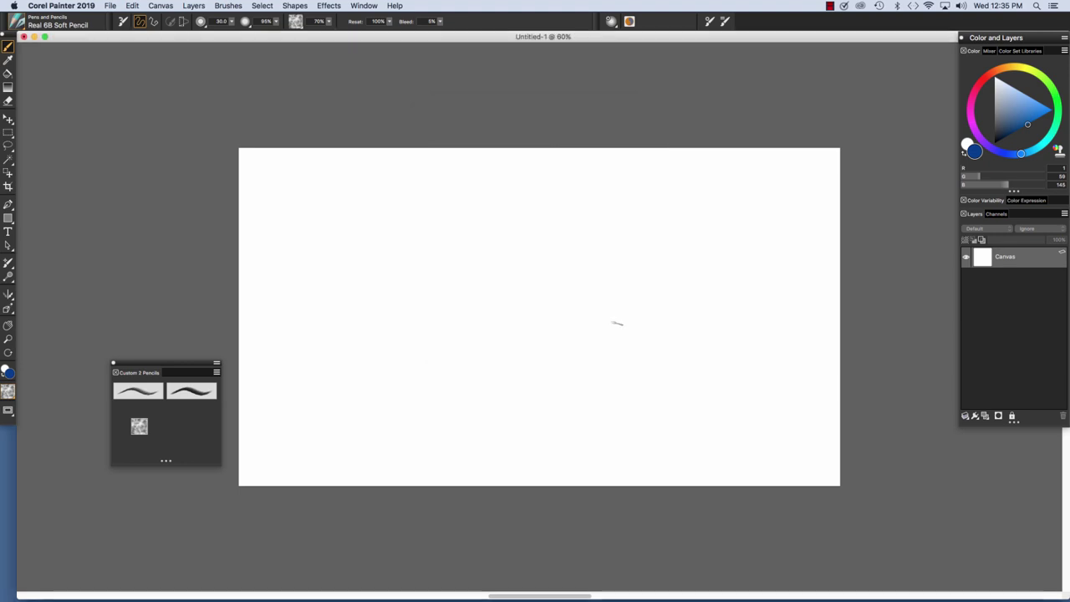
left_click_drag(167, 365, 180, 154)
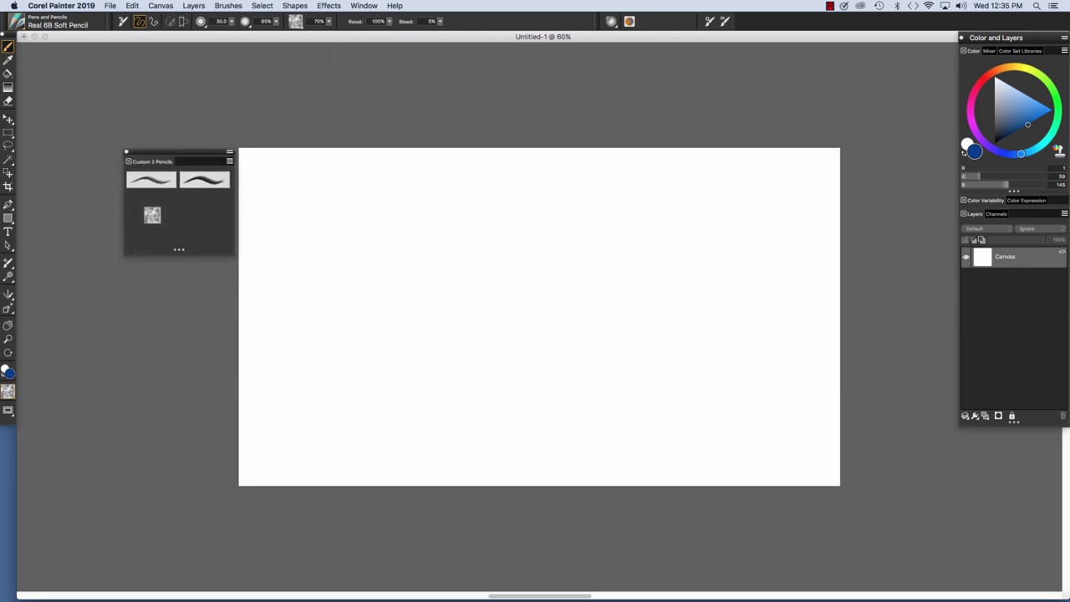
Open the list of available palette layouts.
left_click(364, 6)
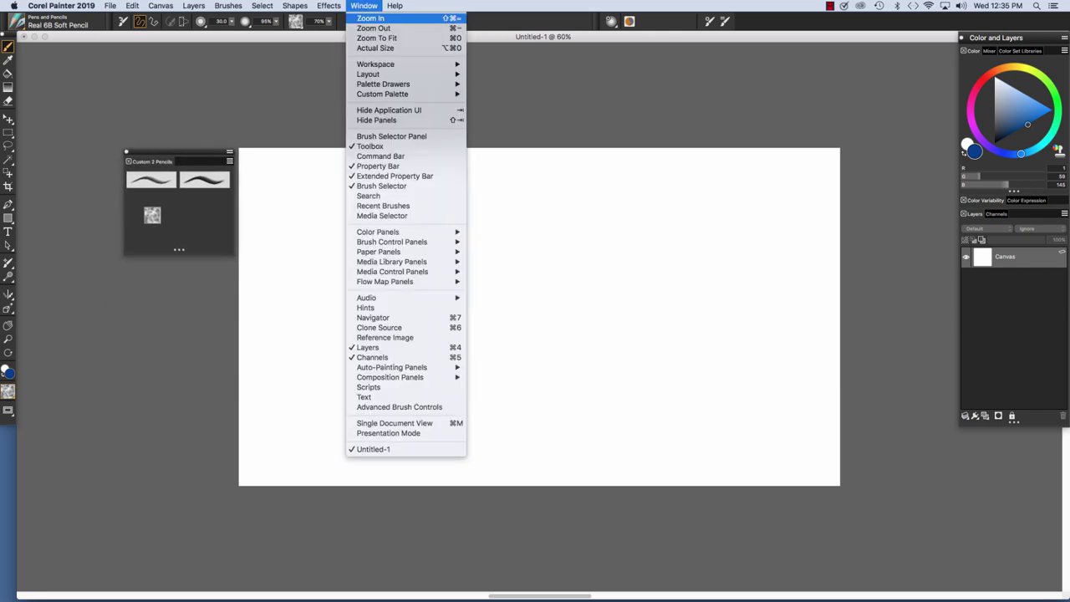
mouse_move(393, 74)
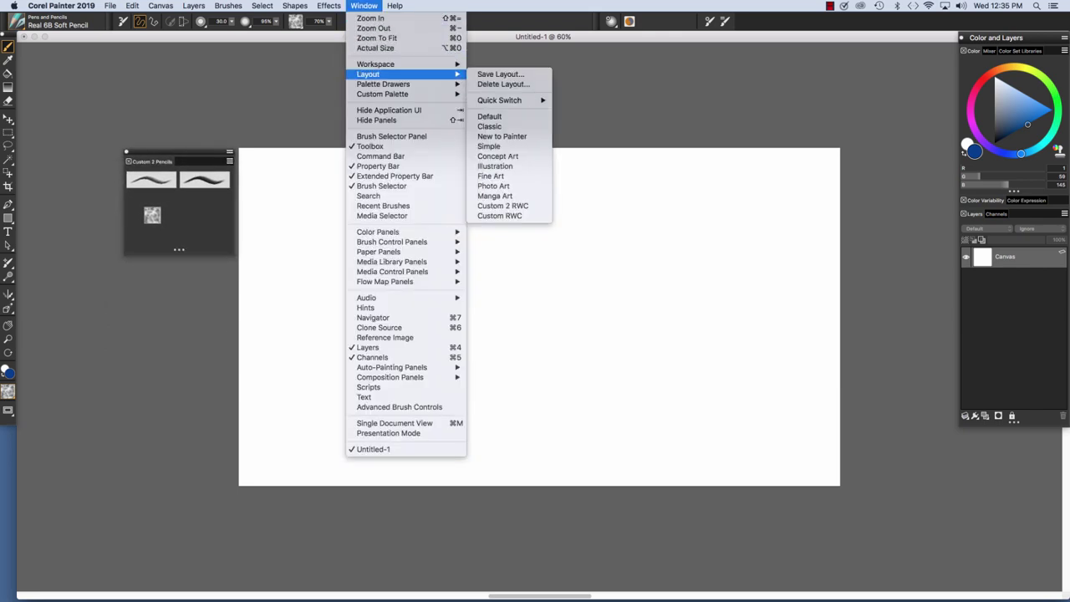